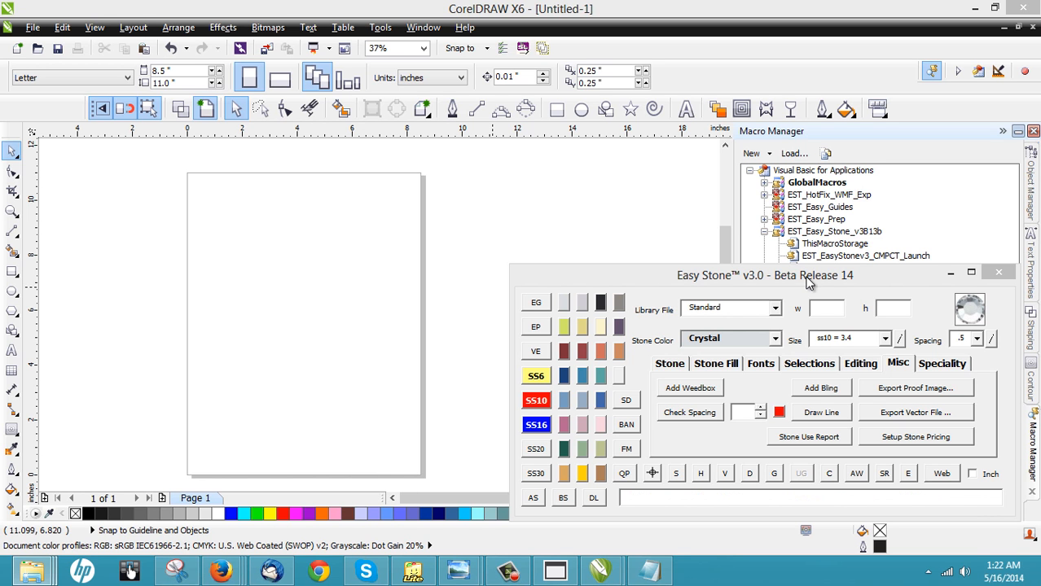
Open the stone pricing setup and review the Standard library's prices by stone color and size, closing it without saving.
{"action": "left_click", "coordinate": [809, 280]}
{"action": "left_click", "coordinate": [899, 366]}
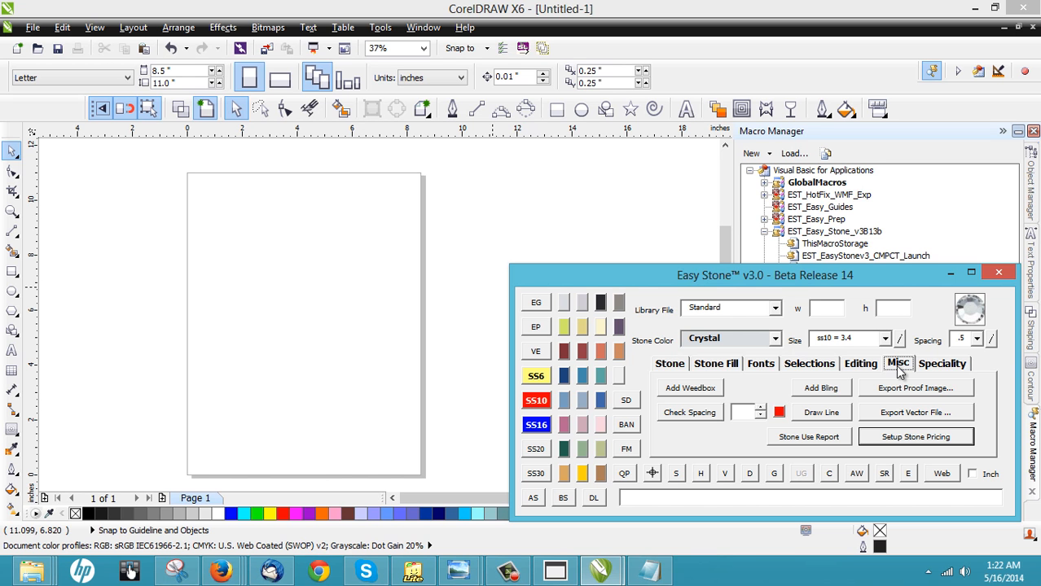
{"action": "left_click", "coordinate": [928, 437]}
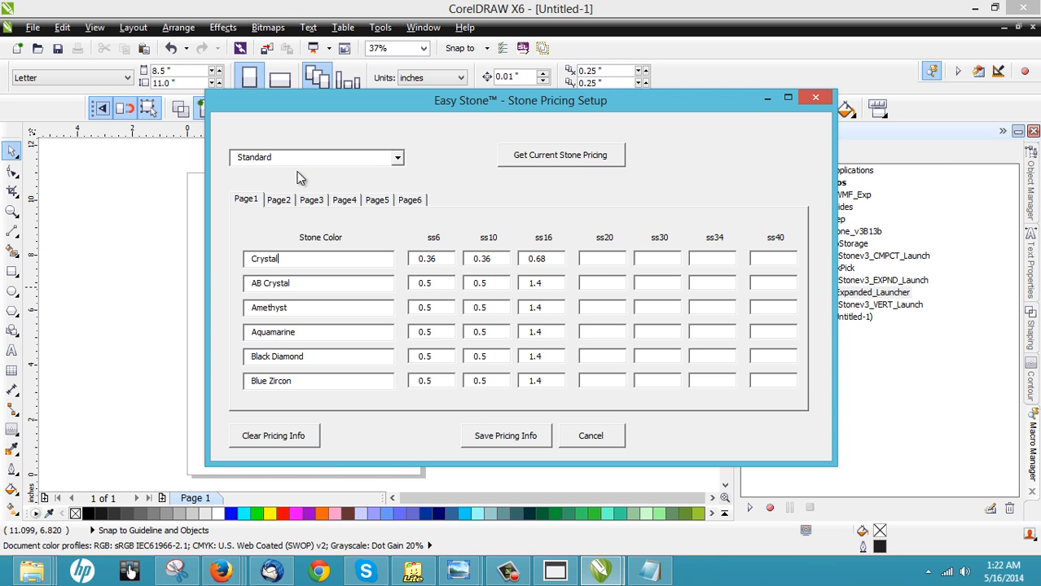
{"action": "left_click", "coordinate": [398, 158]}
{"action": "left_click", "coordinate": [463, 175]}
{"action": "double_click", "coordinate": [426, 283]}
{"action": "left_click", "coordinate": [801, 101]}
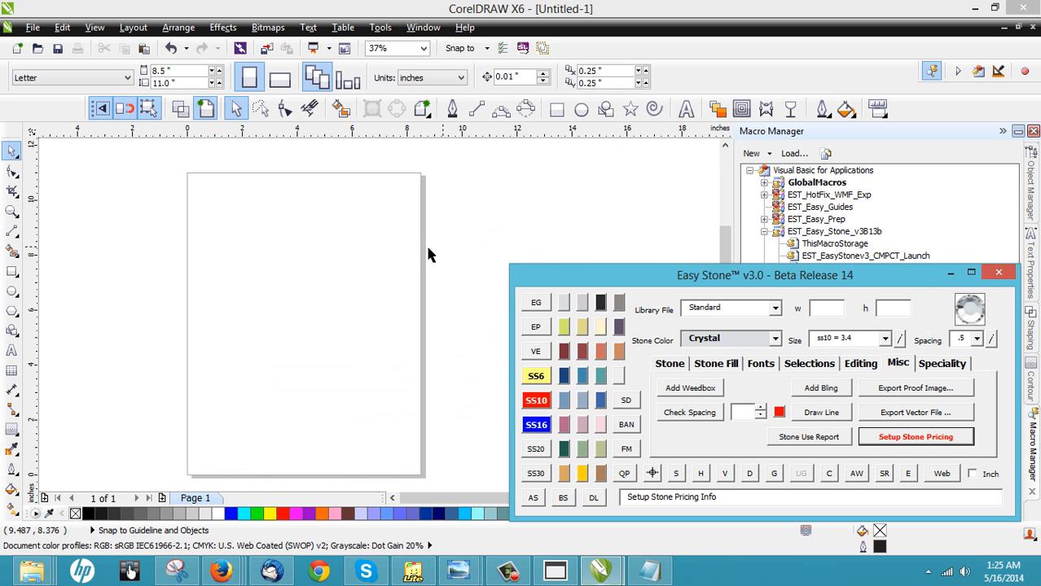
Import the EPS rhinestone design as editable artwork with its text as curves.
{"action": "left_click", "coordinate": [130, 572]}
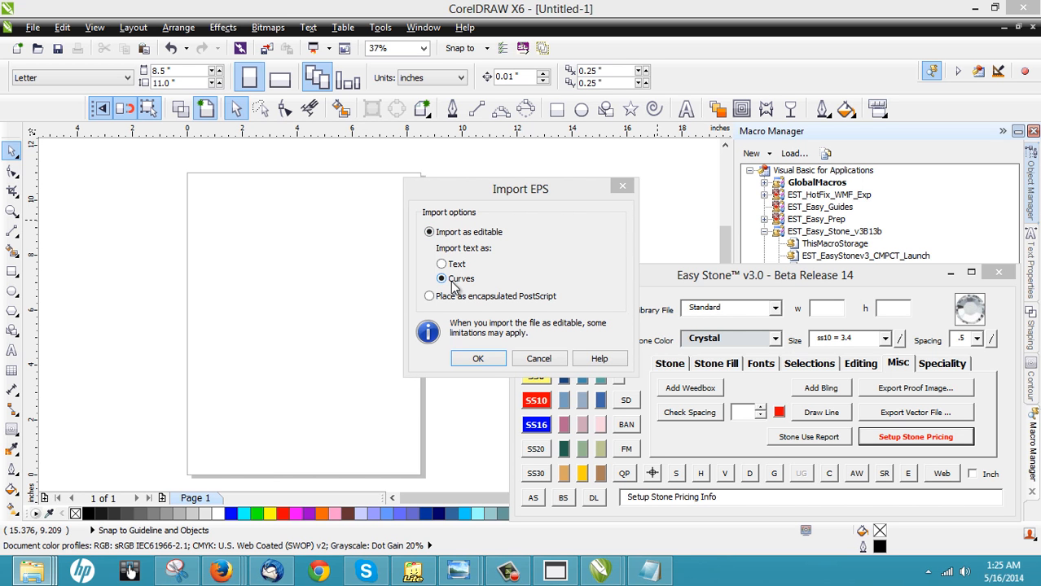
{"action": "left_click", "coordinate": [479, 359]}
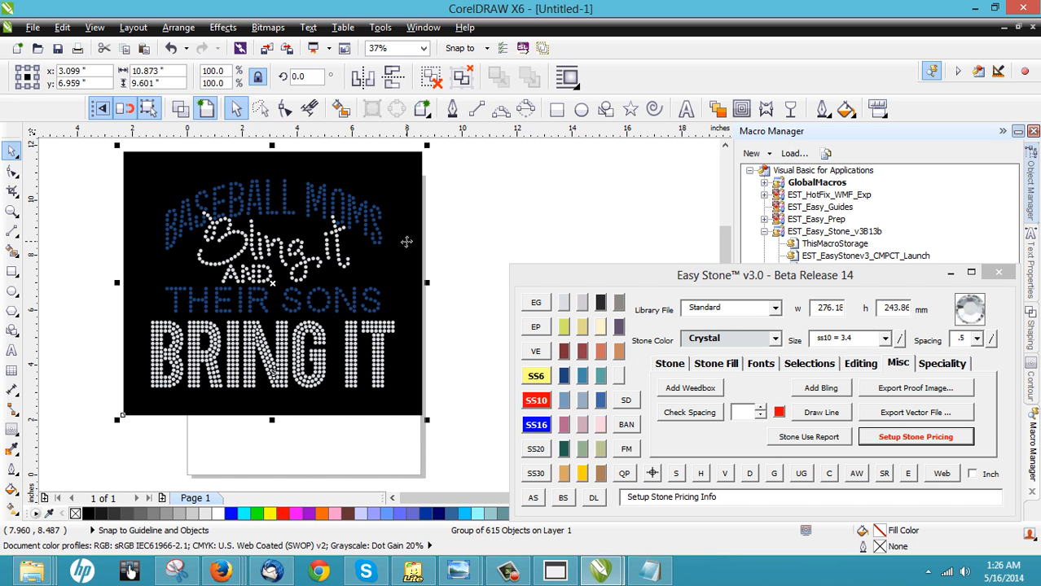
Ungroup the imported rhinestone design and delete its black background rectangle.
{"action": "left_click", "coordinate": [801, 475]}
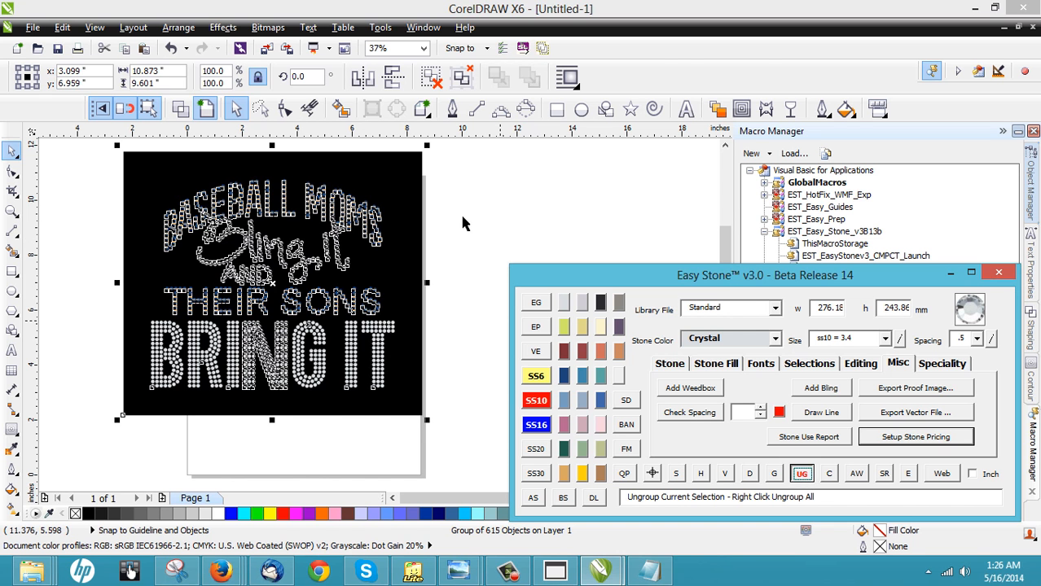
{"action": "left_click", "coordinate": [525, 232]}
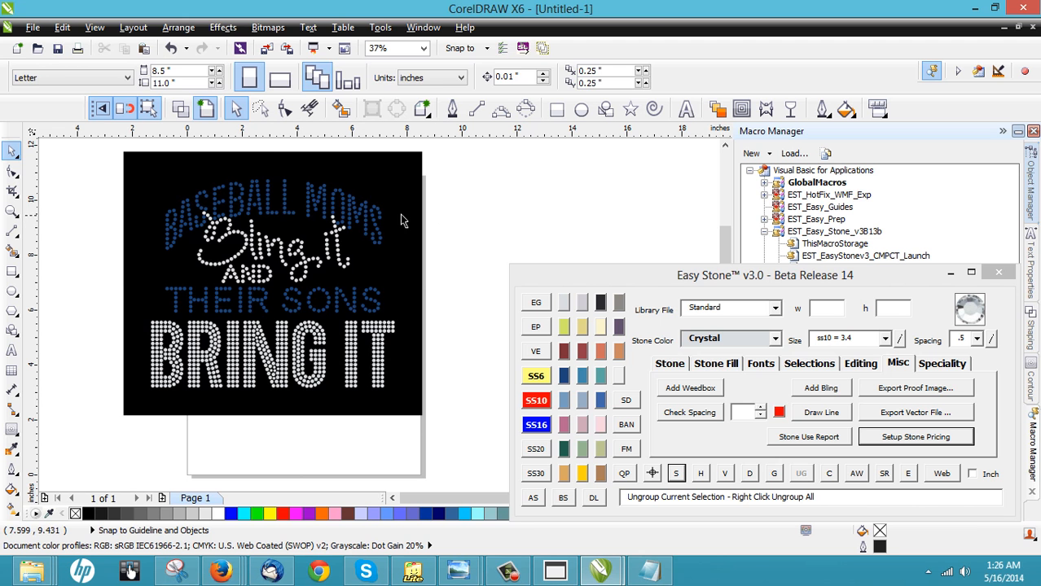
{"action": "left_click", "coordinate": [403, 210]}
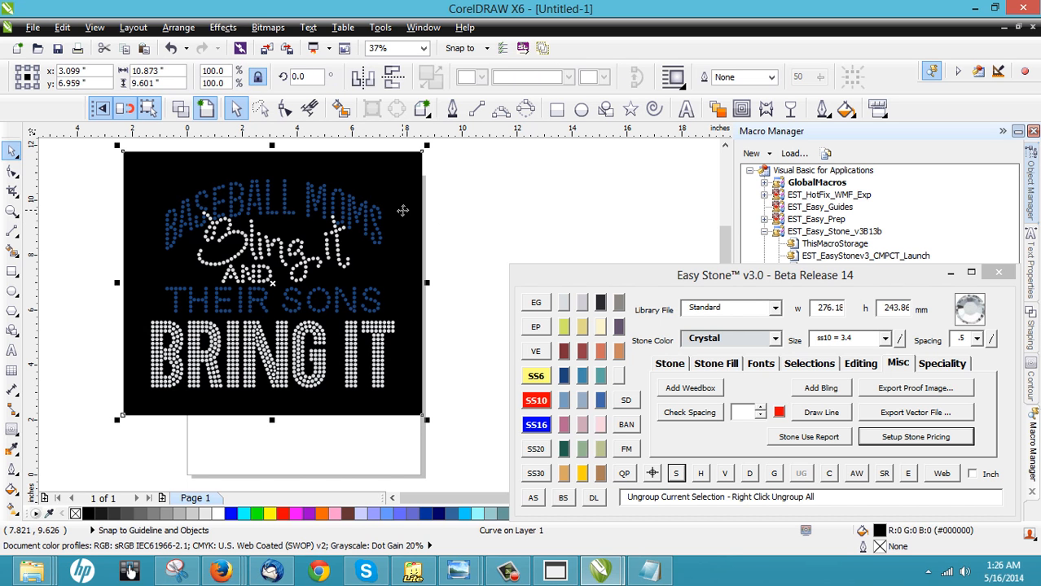
{"action": "key", "text": "Delete"}
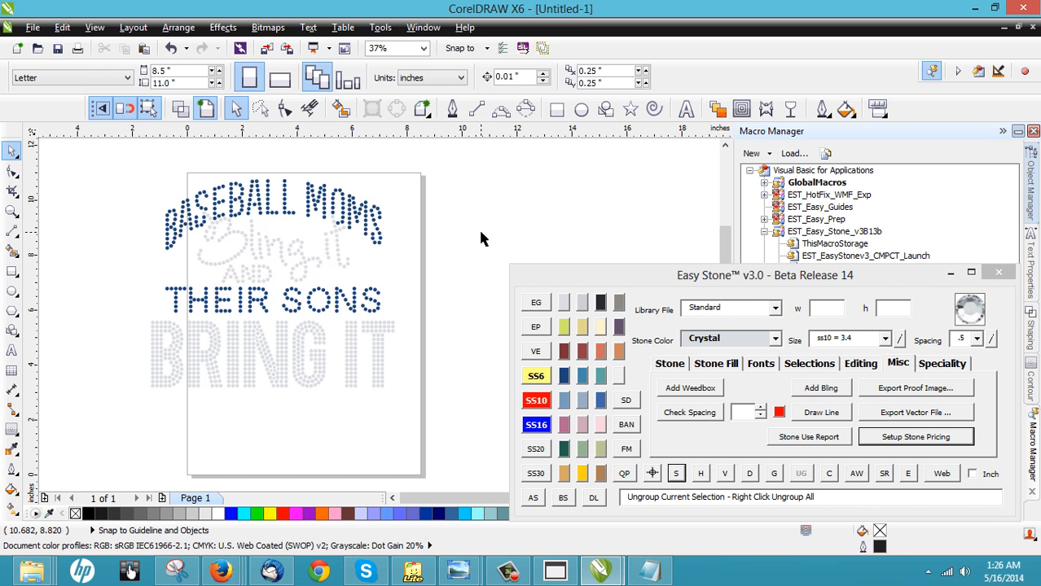
Break the combined curve of the "BRING IT" lettering apart into individual stone shapes.
{"action": "left_click", "coordinate": [154, 335]}
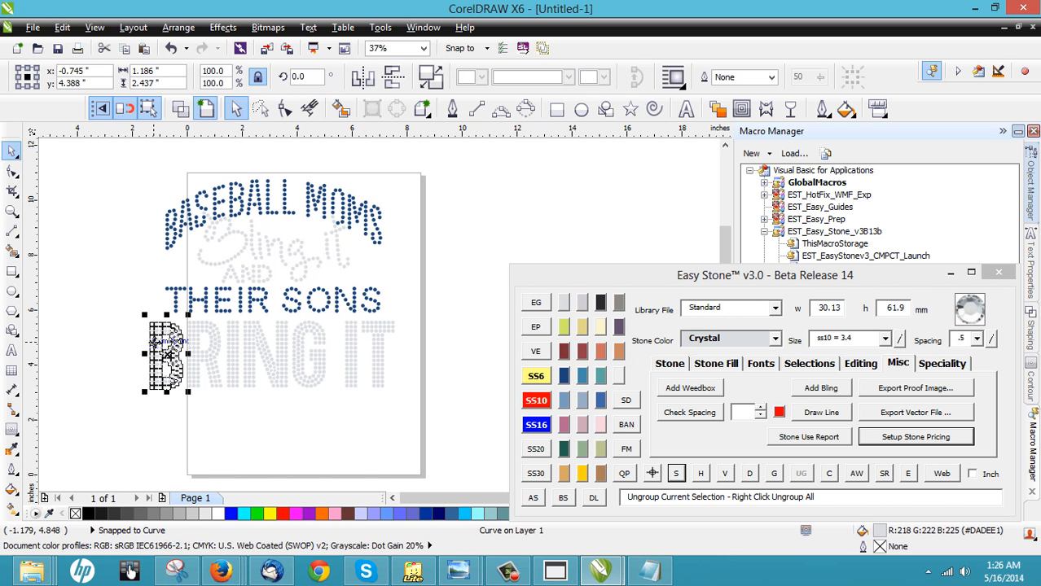
{"action": "left_click", "coordinate": [192, 347]}
{"action": "left_click", "coordinate": [156, 347]}
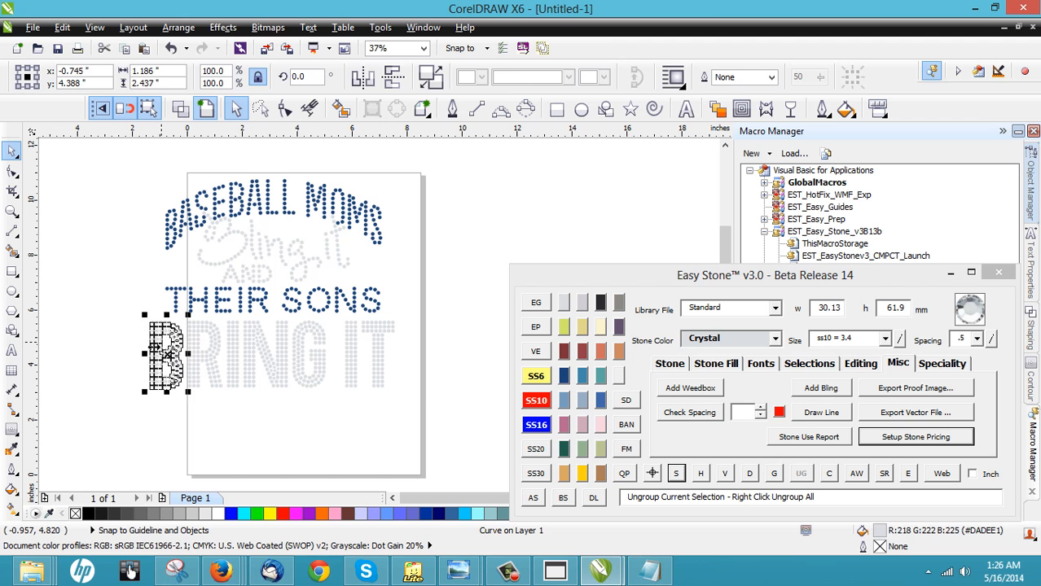
{"action": "left_click", "coordinate": [110, 401]}
{"action": "left_click", "coordinate": [169, 388]}
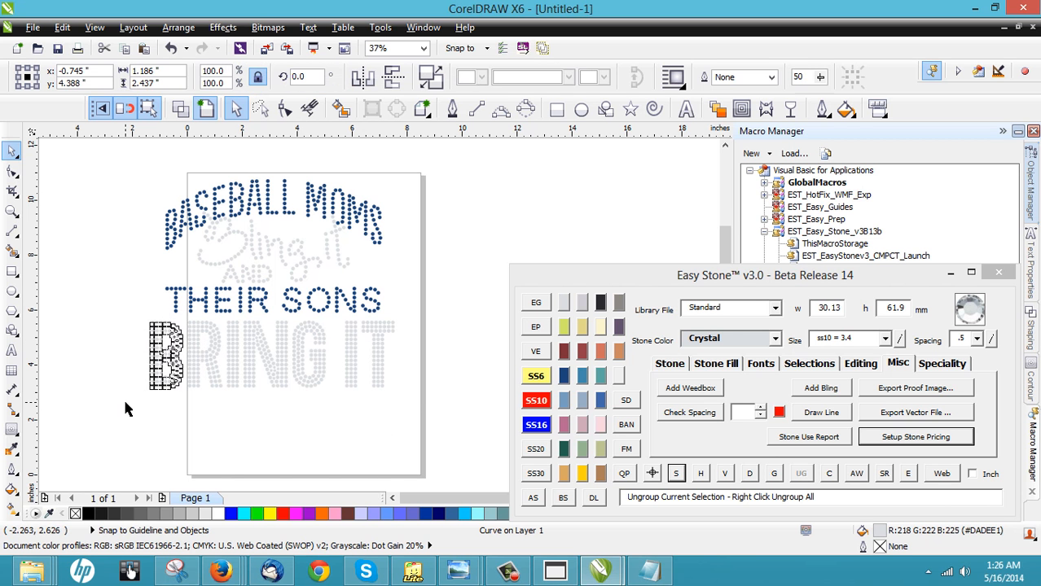
{"action": "left_click_drag", "start_coordinate": [125, 402], "coordinate": [456, 324]}
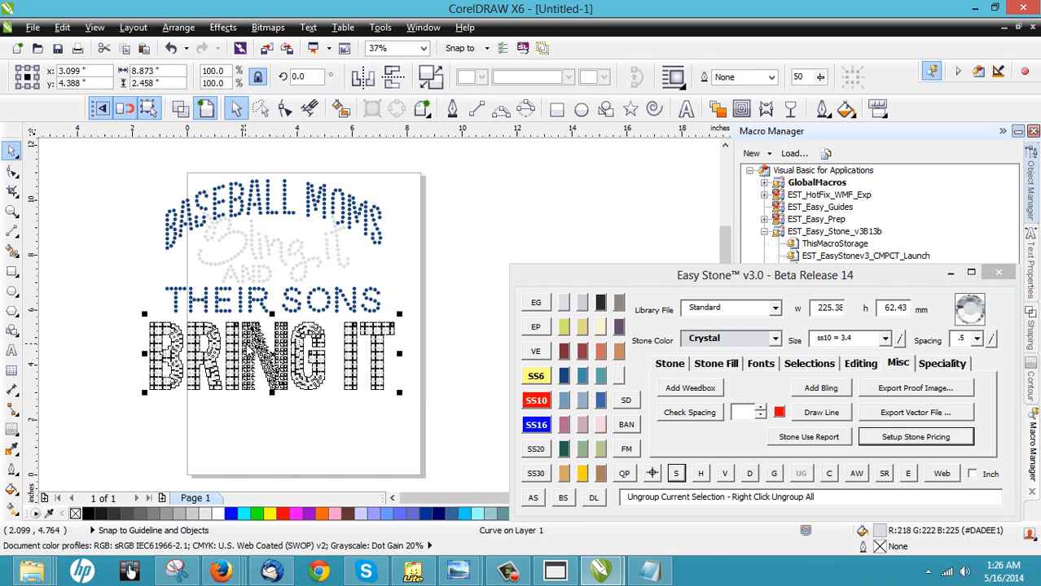
{"action": "right_click", "coordinate": [249, 345]}
{"action": "left_click", "coordinate": [311, 65]}
{"action": "left_click", "coordinate": [96, 312]}
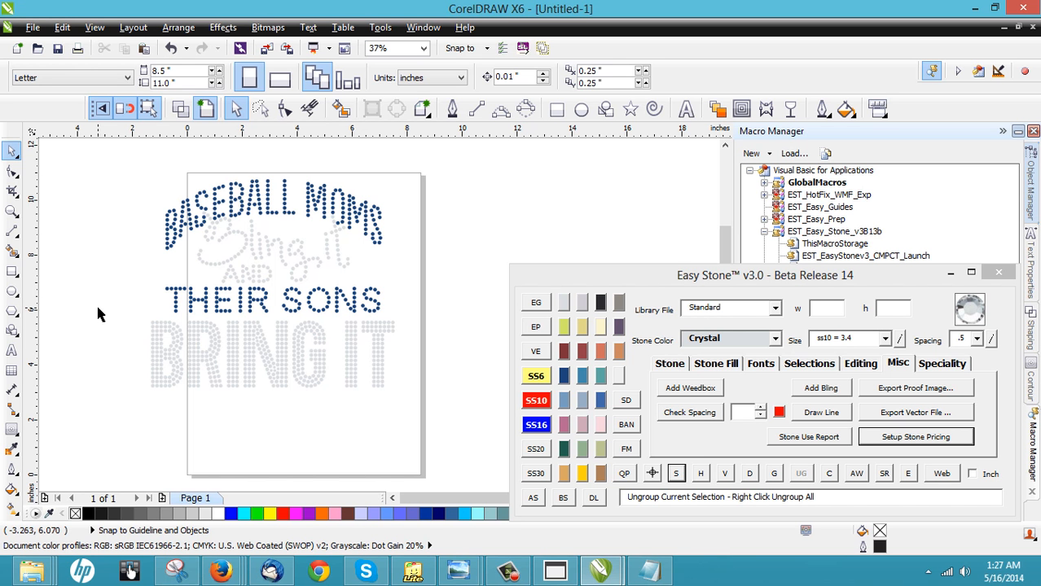
Add a black weedbox behind the complete rhinestone design.
{"action": "left_click_drag", "start_coordinate": [123, 163], "coordinate": [444, 417]}
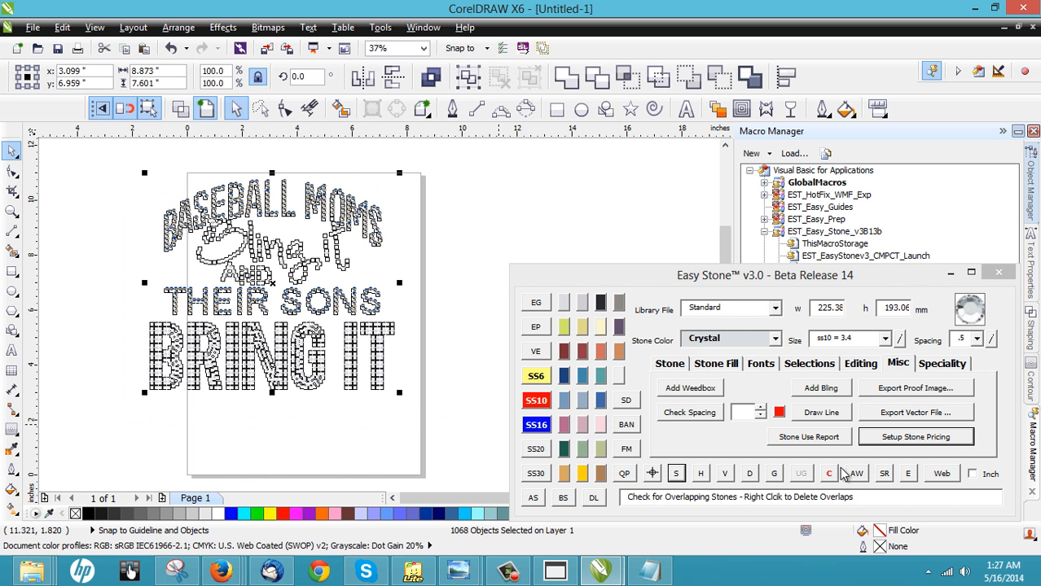
{"action": "left_click", "coordinate": [854, 474]}
{"action": "left_click", "coordinate": [112, 165]}
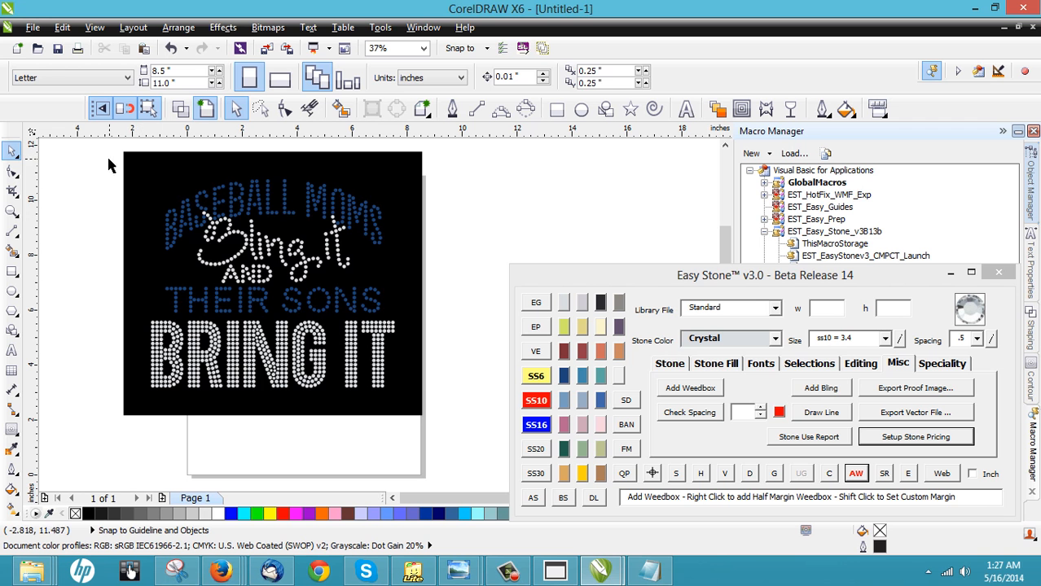
Process all the stones by color in Easy Prep, assigning Standard Capri Blue to the "Bling it and" and "BRING IT" lettering.
{"action": "left_click_drag", "start_coordinate": [111, 165], "coordinate": [438, 413]}
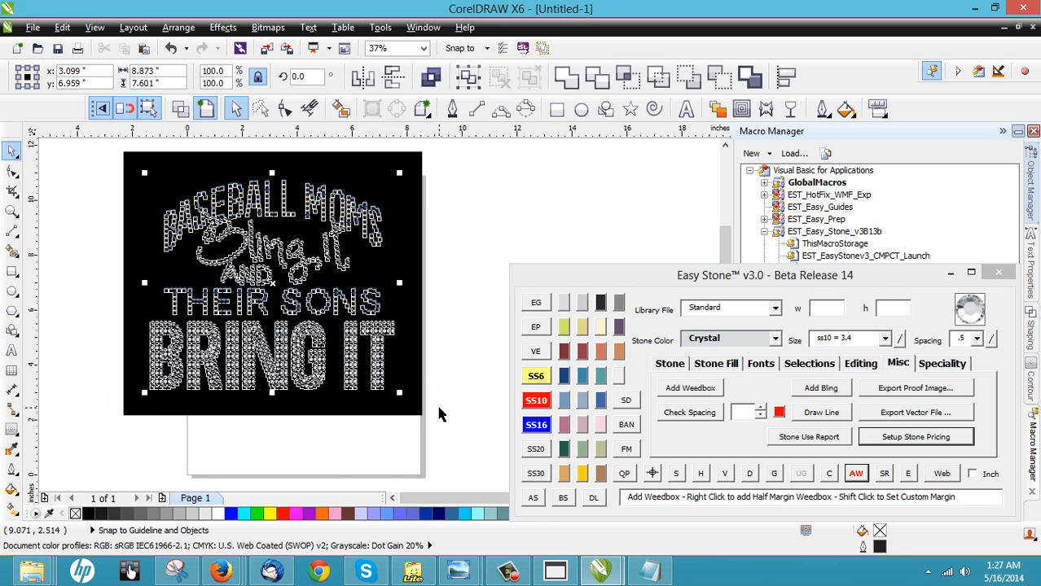
{"action": "left_click", "coordinate": [534, 329]}
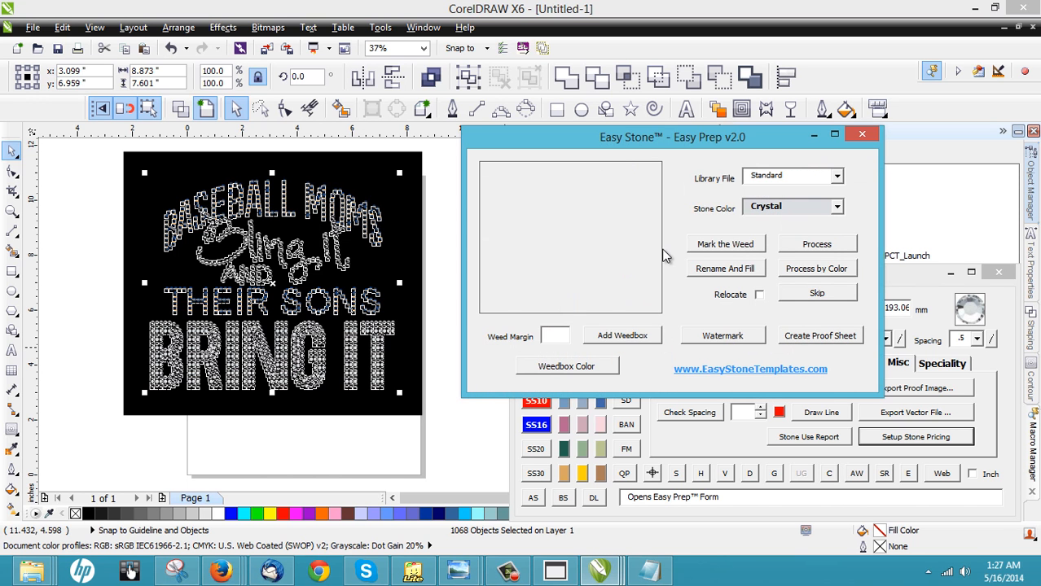
{"action": "left_click", "coordinate": [816, 276]}
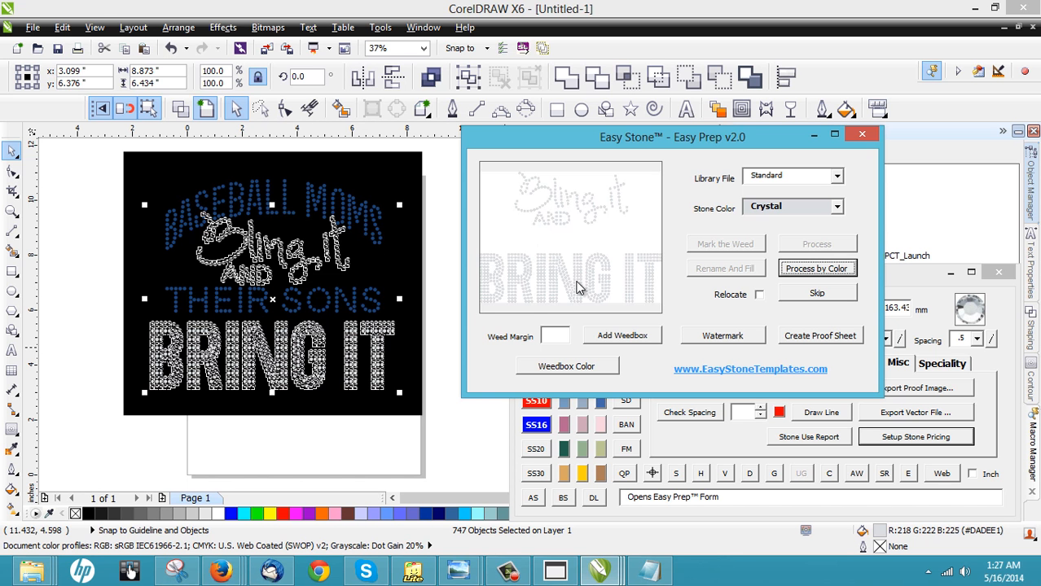
{"action": "left_click", "coordinate": [837, 207]}
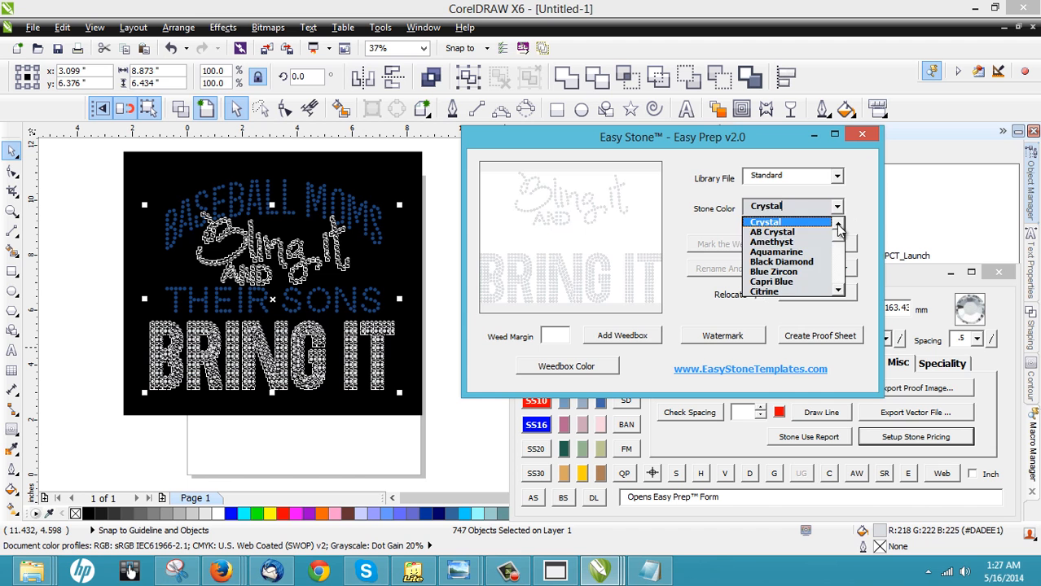
{"action": "left_click", "coordinate": [797, 282]}
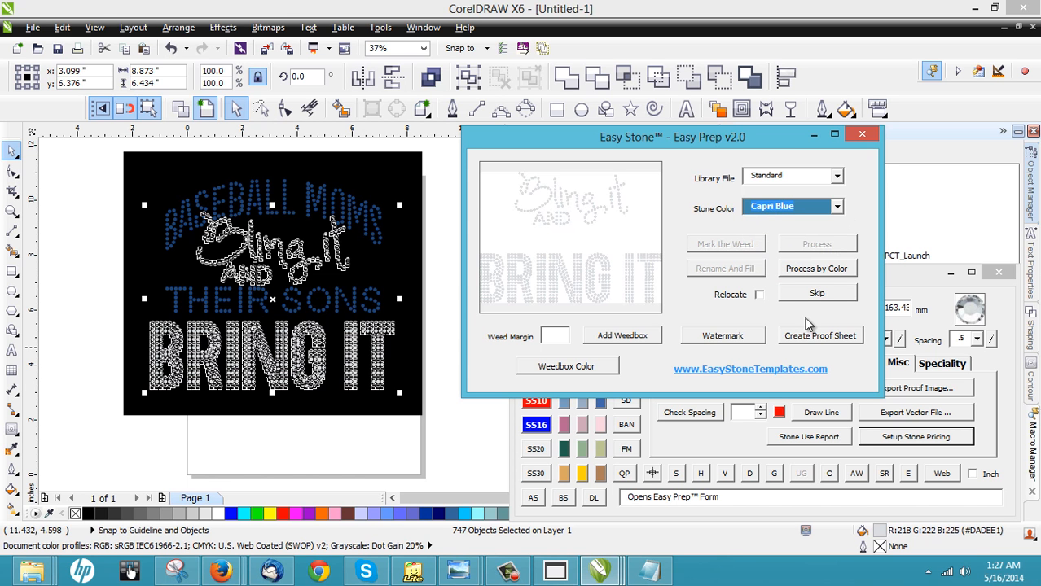
{"action": "left_click", "coordinate": [827, 271]}
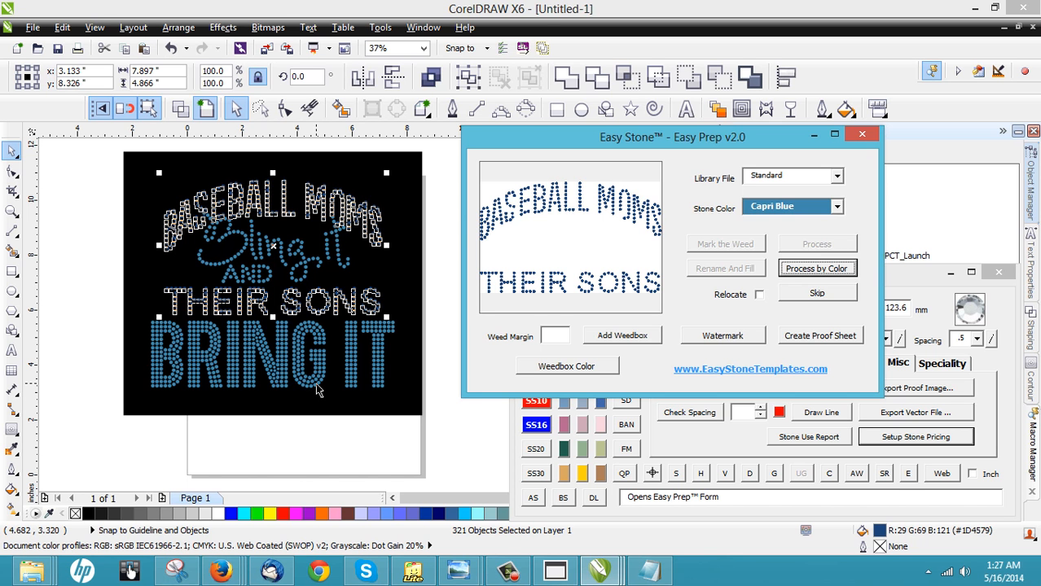
Assign Hot Pink stones to the "BASEBALL MOMS" and "THEIR SONS" lettering and close Easy Prep.
{"action": "left_click", "coordinate": [835, 207]}
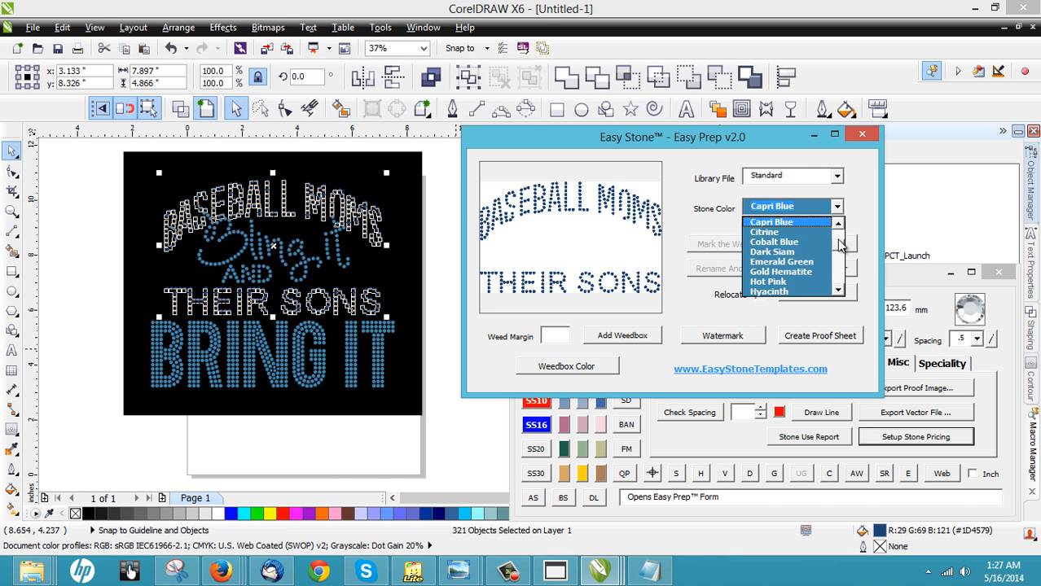
{"action": "left_click", "coordinate": [778, 281]}
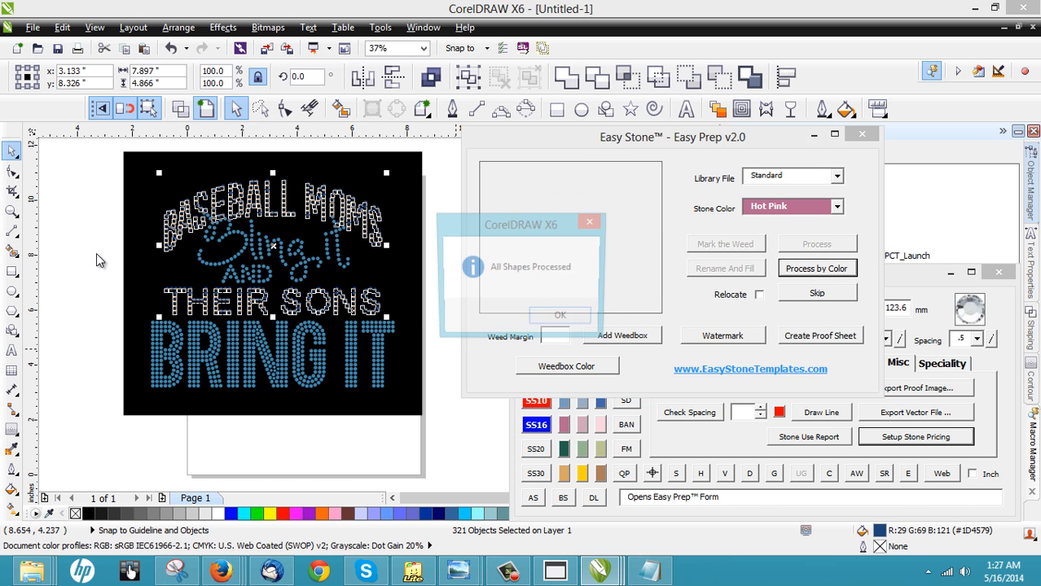
{"action": "left_click", "coordinate": [570, 315]}
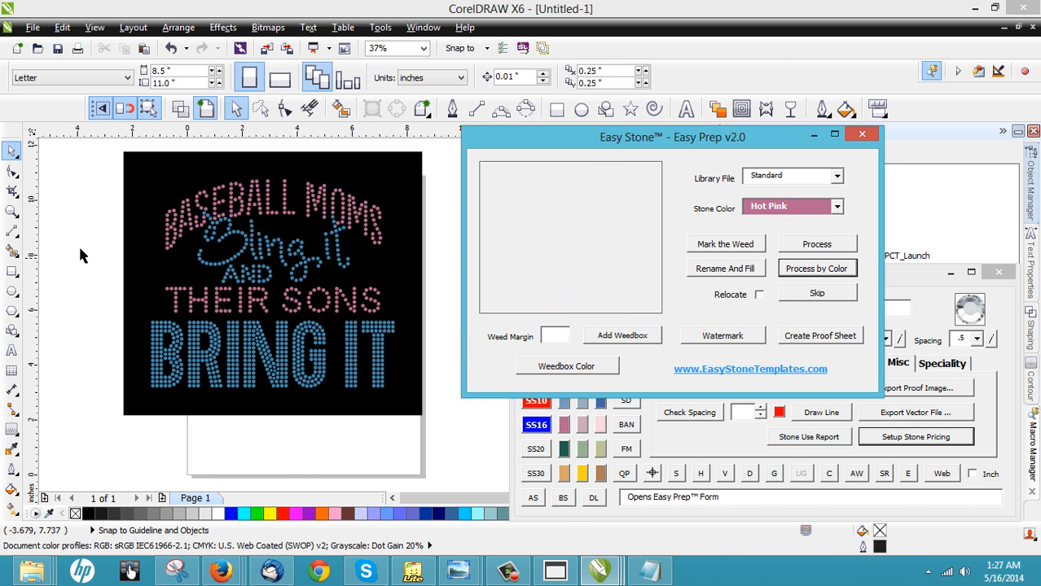
{"action": "left_click", "coordinate": [863, 136]}
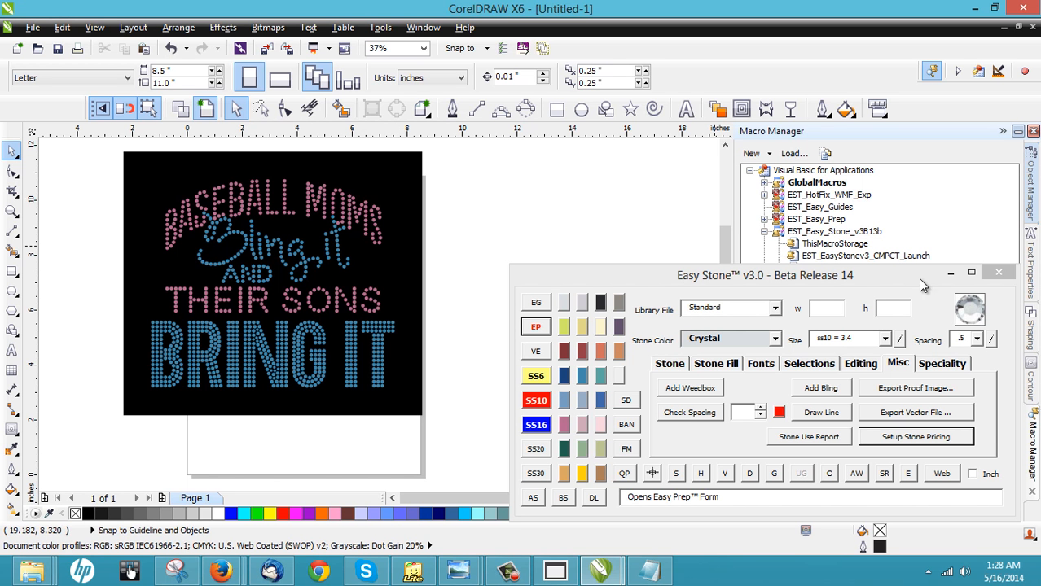
Duplicate the whole design with its weedbox beside the original and create a quick proof from the copy.
{"action": "scroll", "coordinate": [109, 221], "scroll_direction": "down", "scroll_amount": 1}
{"action": "left_click_drag", "start_coordinate": [74, 181], "coordinate": [339, 368]}
{"action": "left_click_drag", "start_coordinate": [137, 218], "coordinate": [306, 221]}
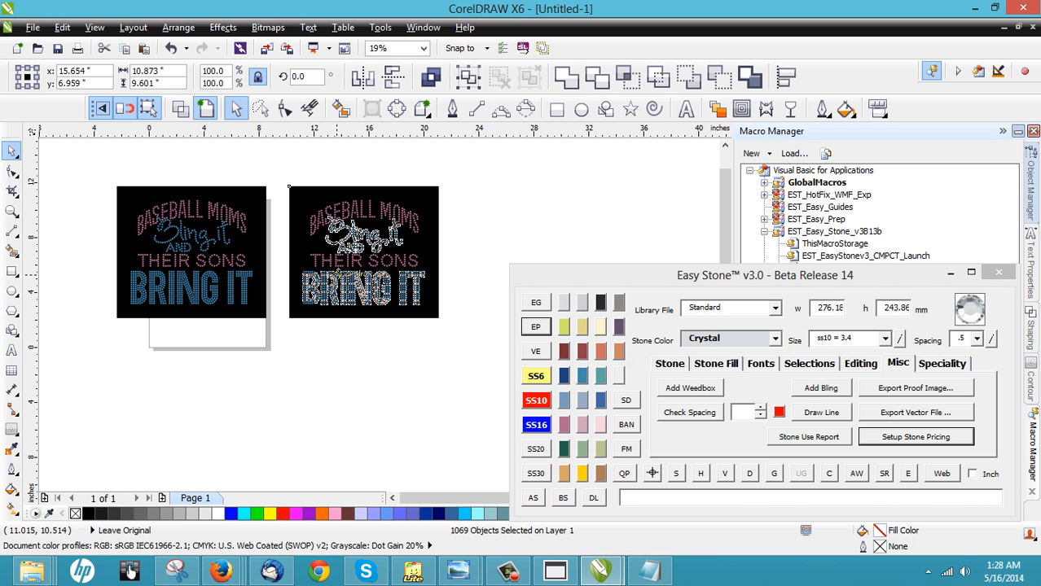
{"action": "left_click", "coordinate": [625, 476]}
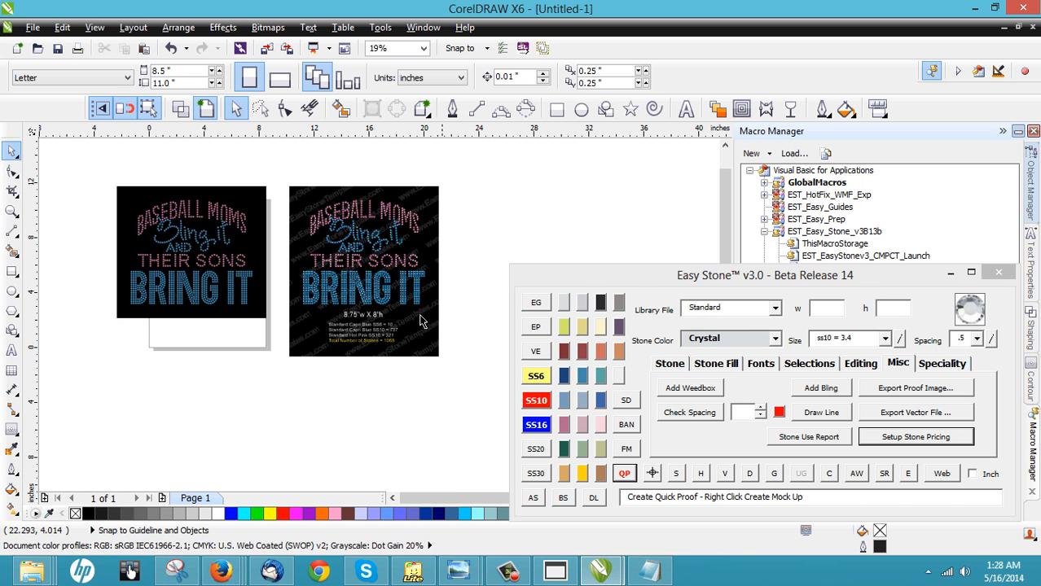
Examine the quick proof's dimensions and stone counts, and check the watermark options without changing them.
{"action": "scroll", "coordinate": [405, 319], "scroll_direction": "up", "scroll_amount": 2}
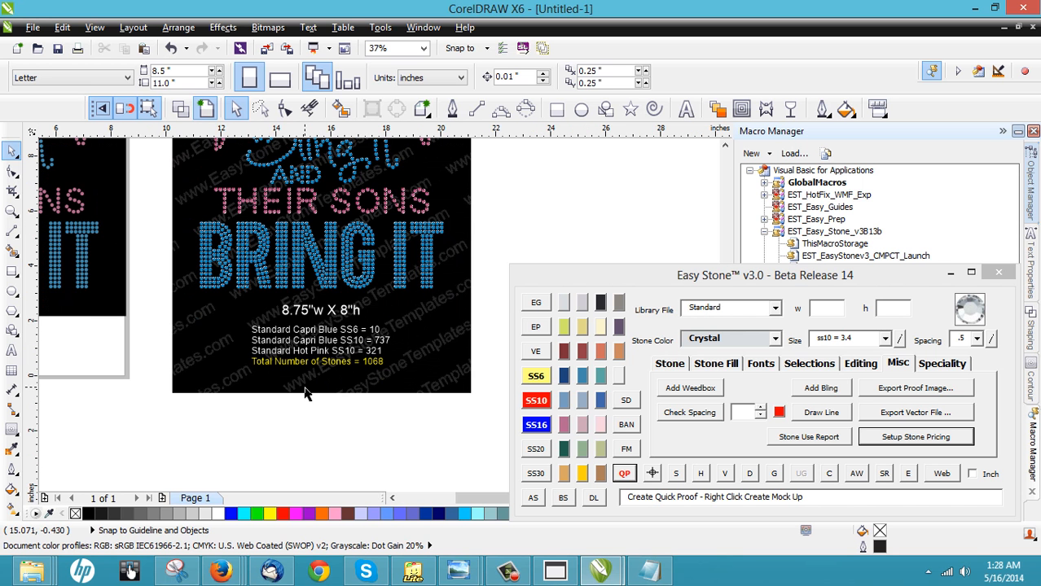
{"action": "scroll", "coordinate": [308, 394], "scroll_direction": "down", "scroll_amount": 2}
{"action": "scroll", "coordinate": [315, 320], "scroll_direction": "up", "scroll_amount": 2}
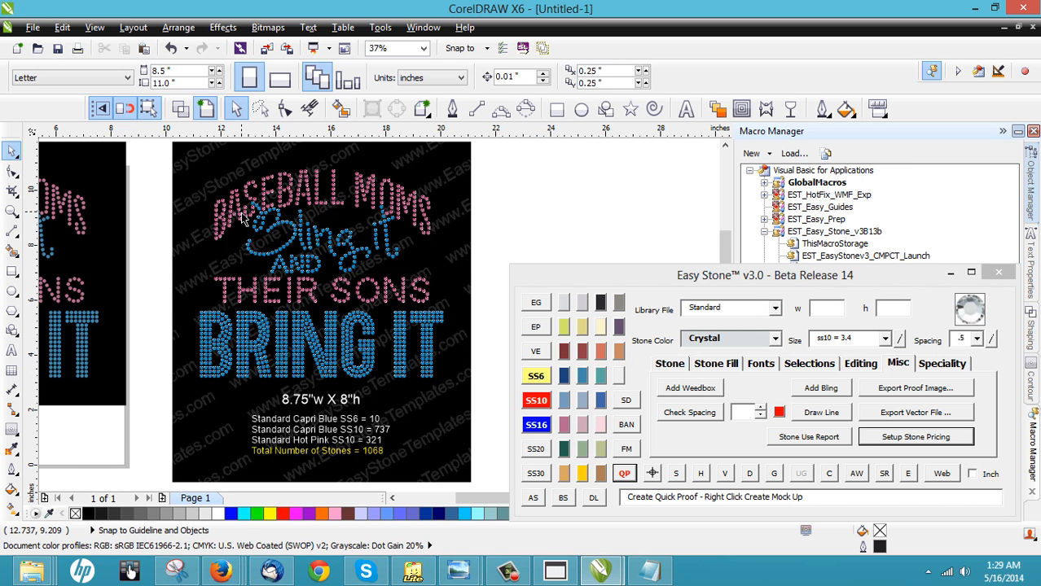
{"action": "scroll", "coordinate": [241, 219], "scroll_direction": "down", "scroll_amount": 2}
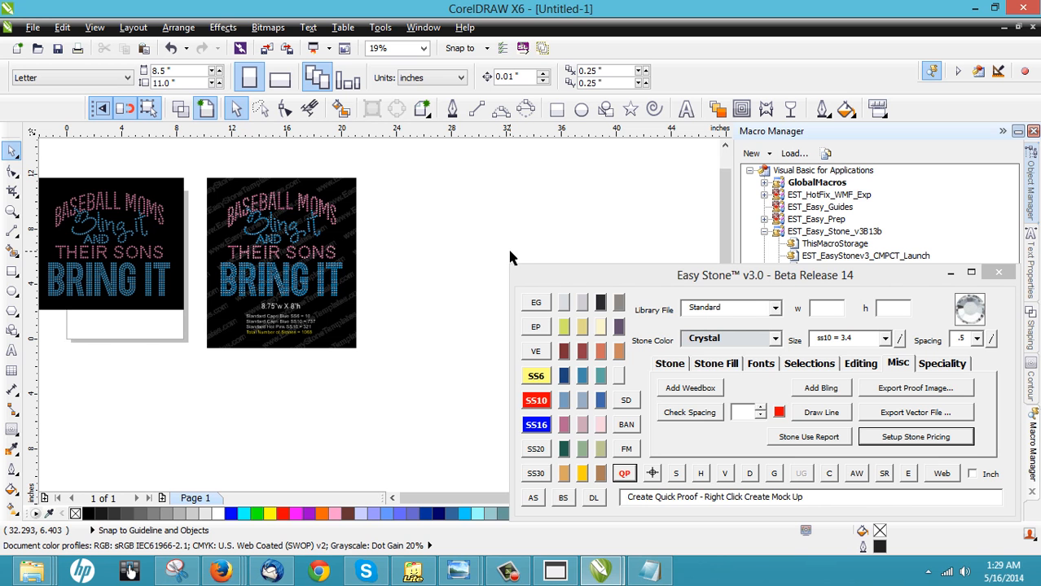
{"action": "left_click", "coordinate": [626, 474]}
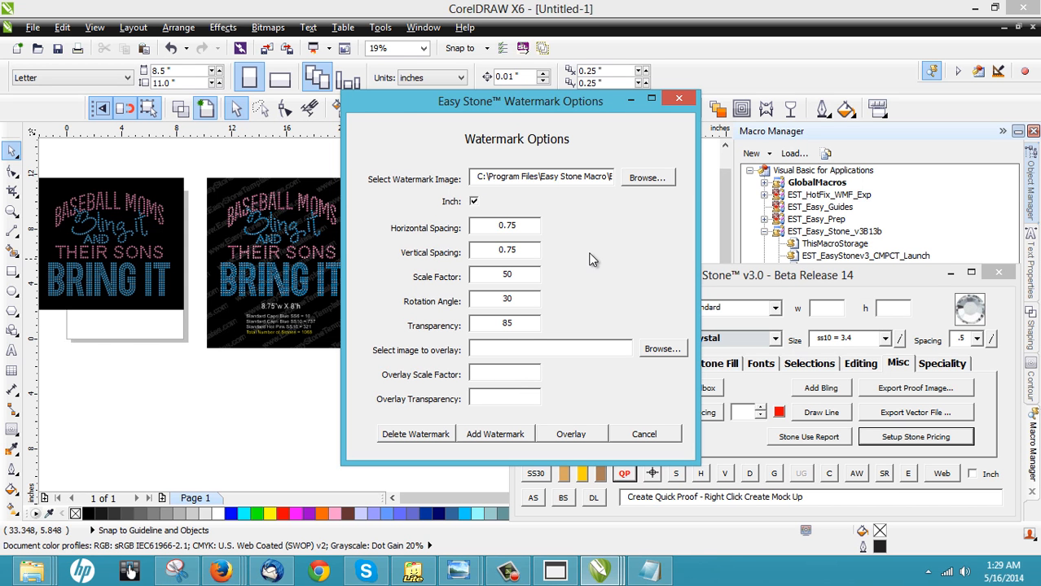
{"action": "left_click", "coordinate": [678, 99]}
{"action": "left_click", "coordinate": [624, 475]}
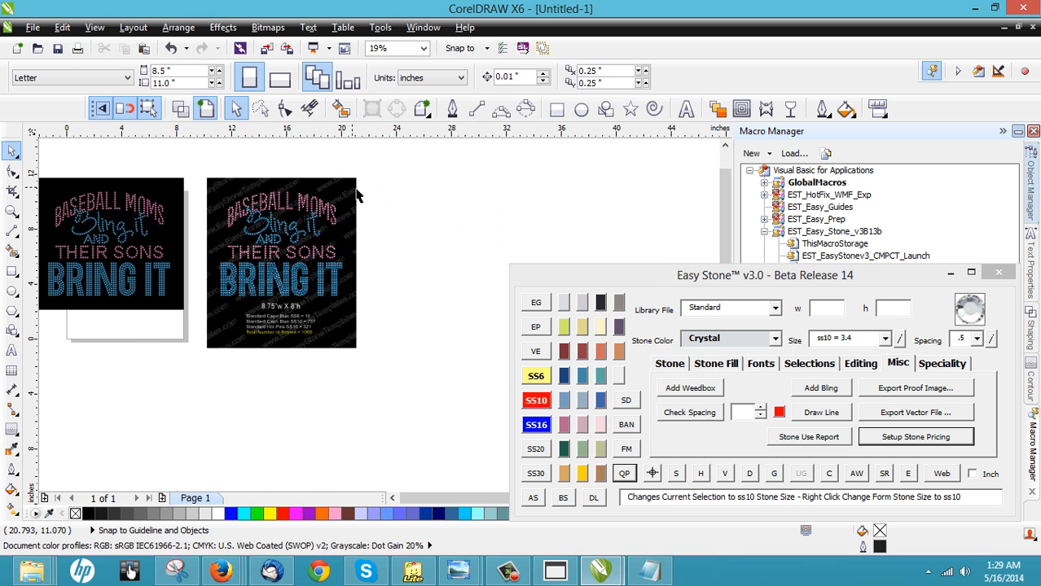
Examine the quick proof settings, including the watermark, stone report and logo image options, and close them without making changes.
{"action": "left_click", "coordinate": [670, 363]}
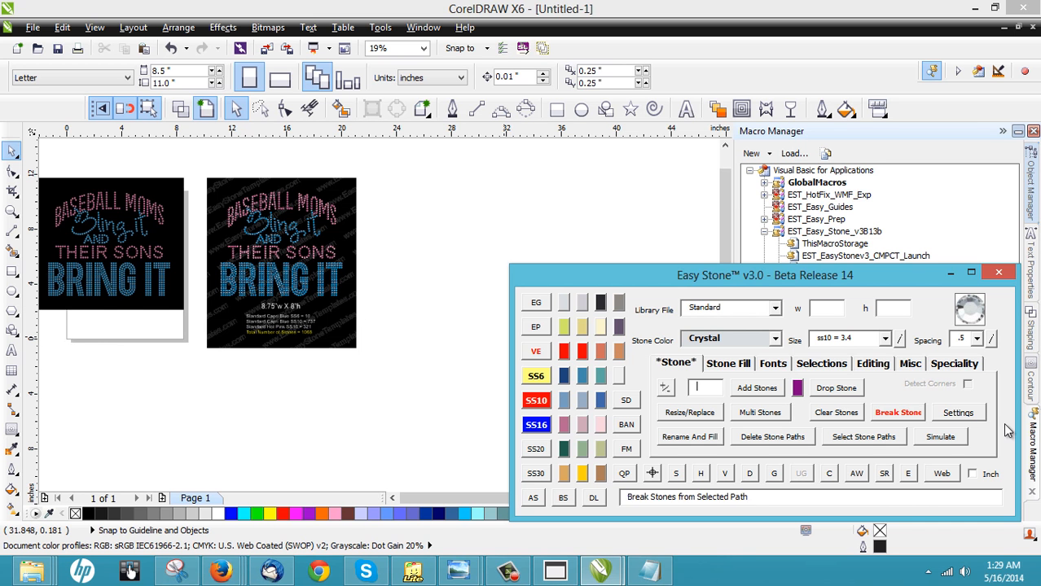
{"action": "left_click", "coordinate": [959, 415]}
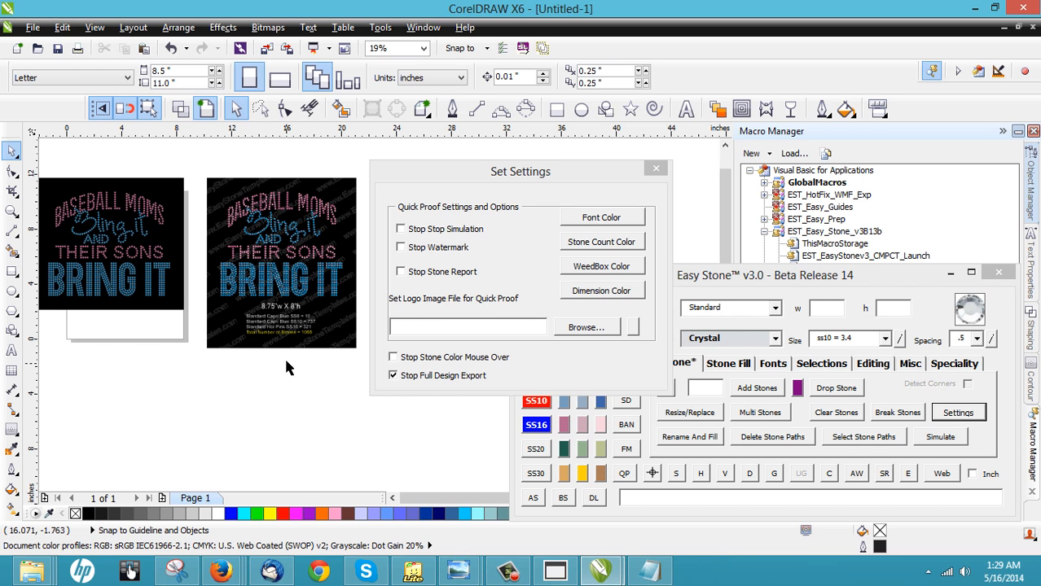
{"action": "left_click", "coordinate": [655, 168]}
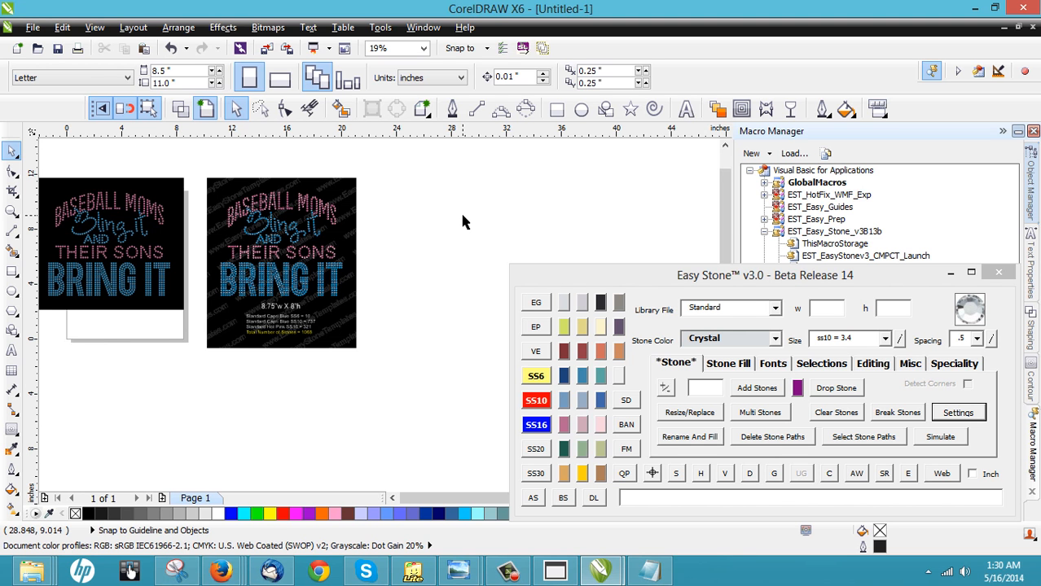
Select all the stones of the original design on the black weedbox and generate a stone use report for them.
{"action": "scroll", "coordinate": [466, 220], "scroll_direction": "down", "scroll_amount": 2}
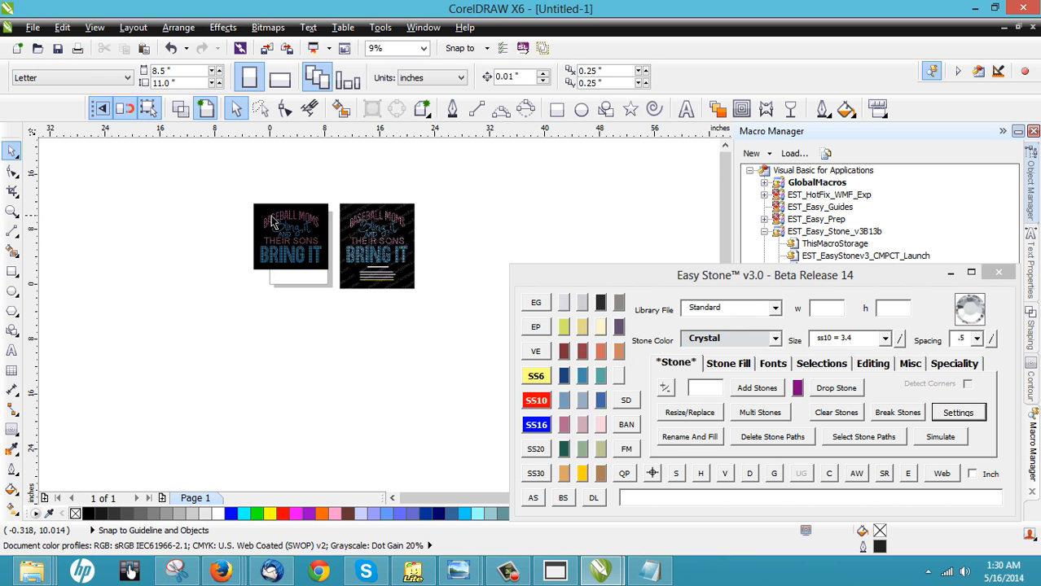
{"action": "scroll", "coordinate": [273, 222], "scroll_direction": "up", "scroll_amount": 2}
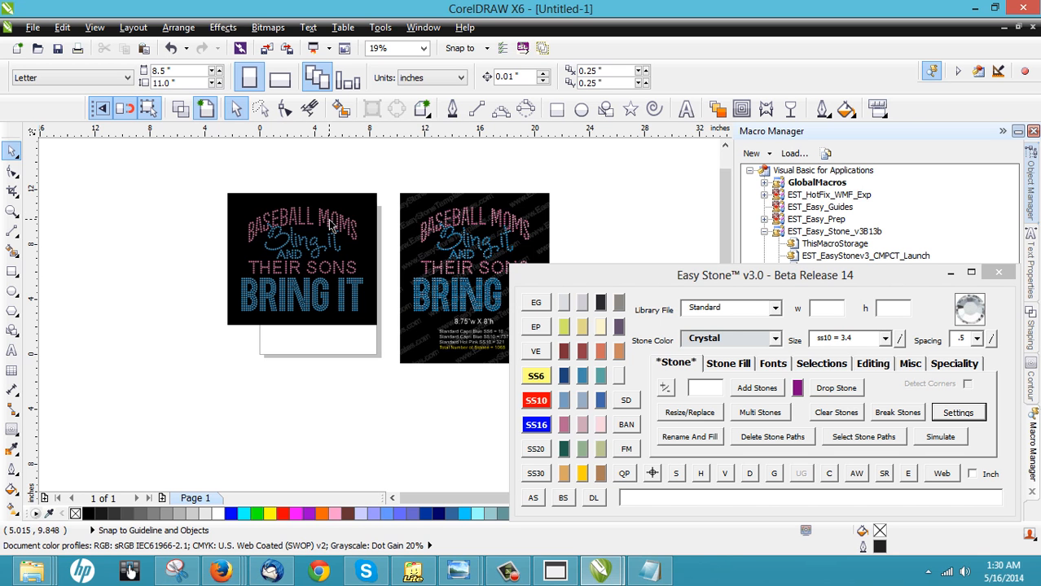
{"action": "scroll", "coordinate": [329, 226], "scroll_direction": "up", "scroll_amount": 2}
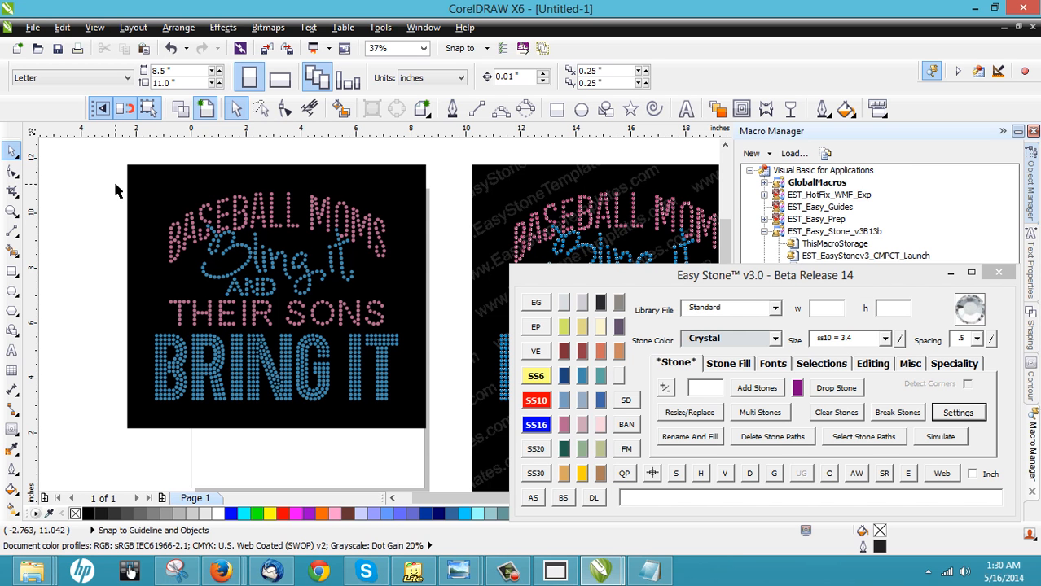
{"action": "left_click_drag", "start_coordinate": [87, 174], "coordinate": [419, 423]}
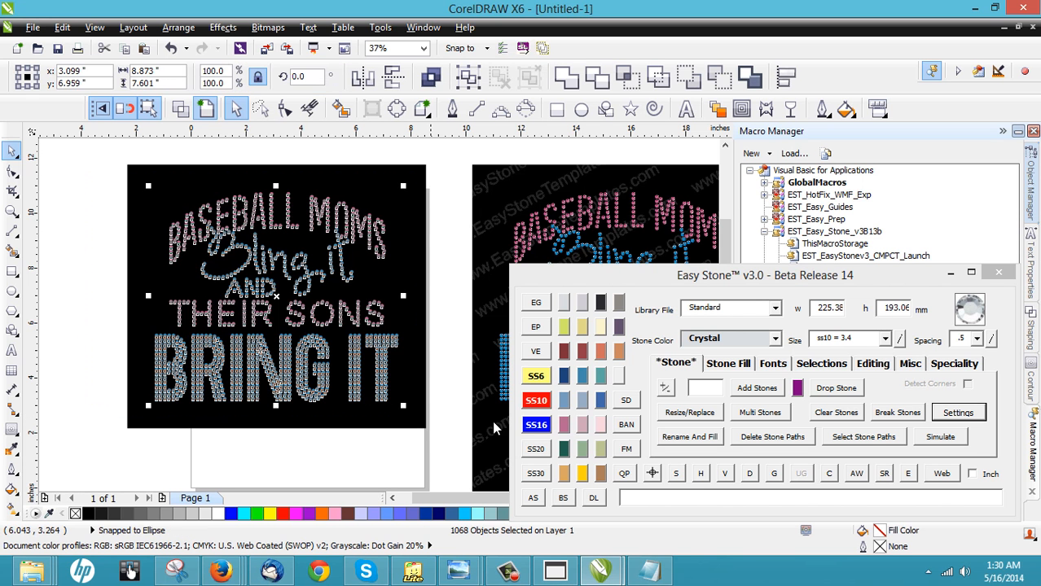
{"action": "left_click", "coordinate": [885, 475]}
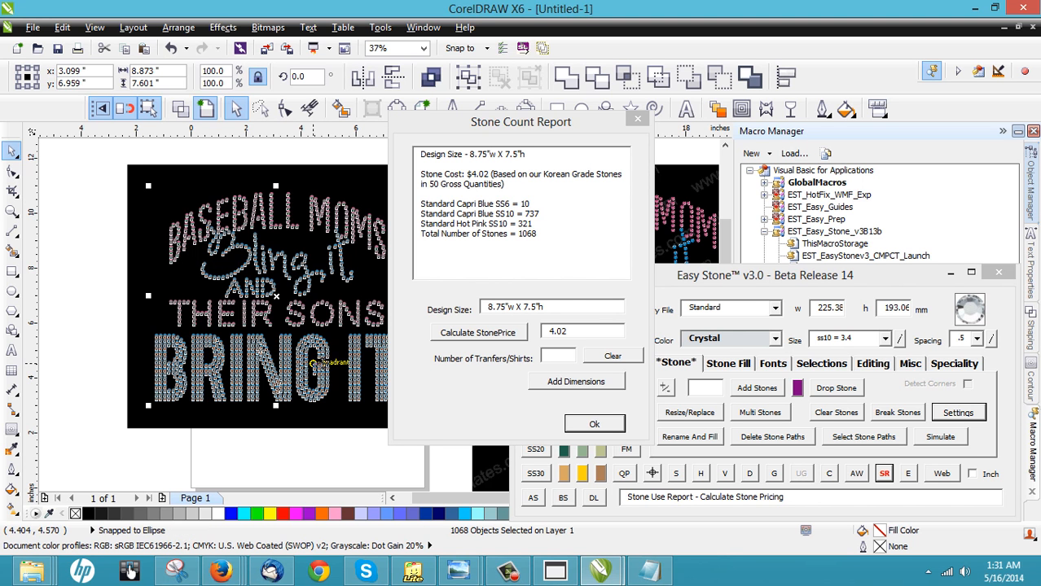
Calculate the stone price for 40 transfers and examine the total cost and the gross quantities per stone color and size.
{"action": "left_click", "coordinate": [567, 355]}
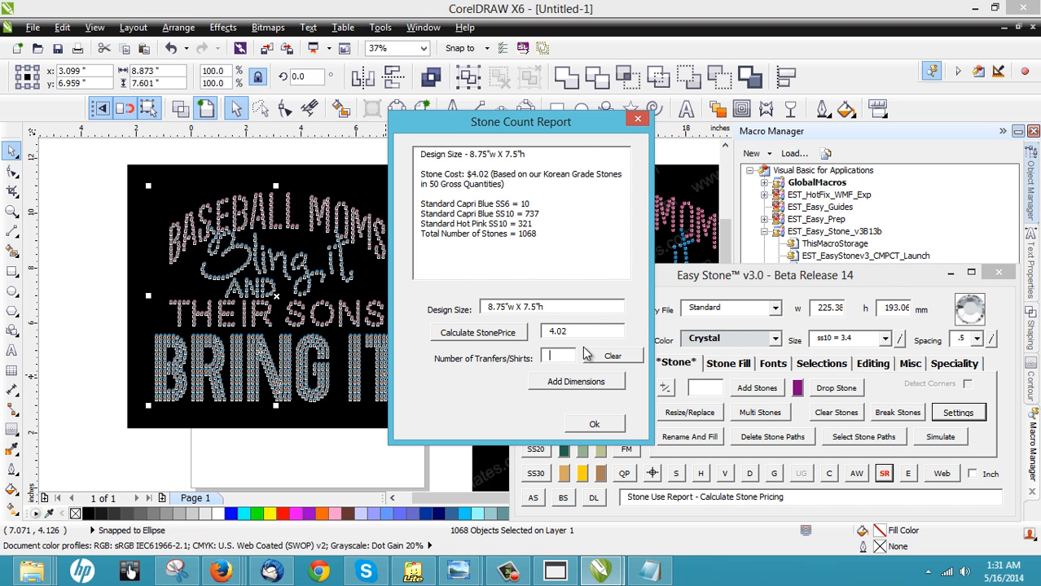
{"action": "type", "text": "40"}
{"action": "left_click", "coordinate": [481, 337]}
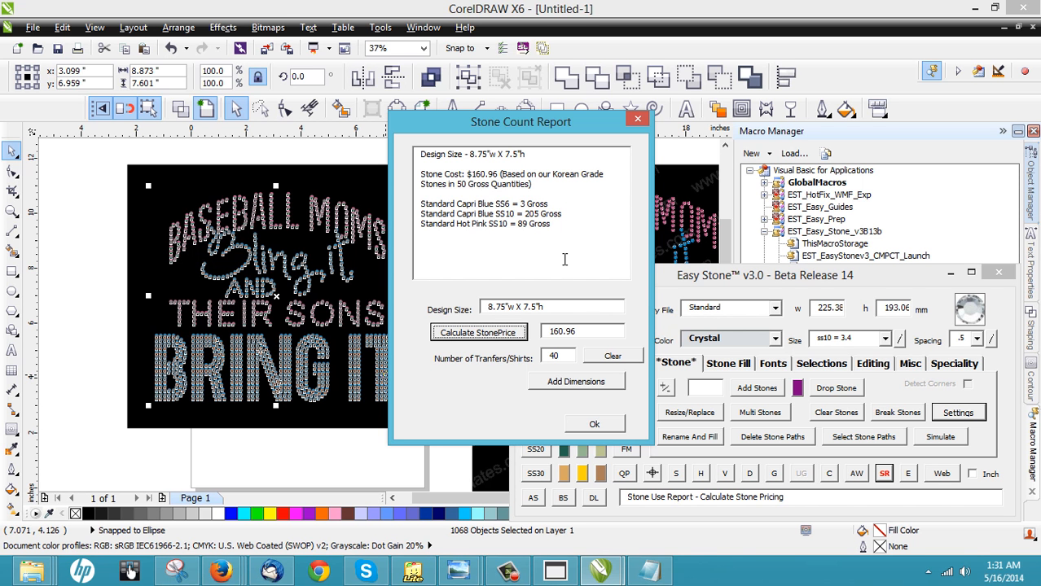
{"action": "double_click", "coordinate": [594, 329]}
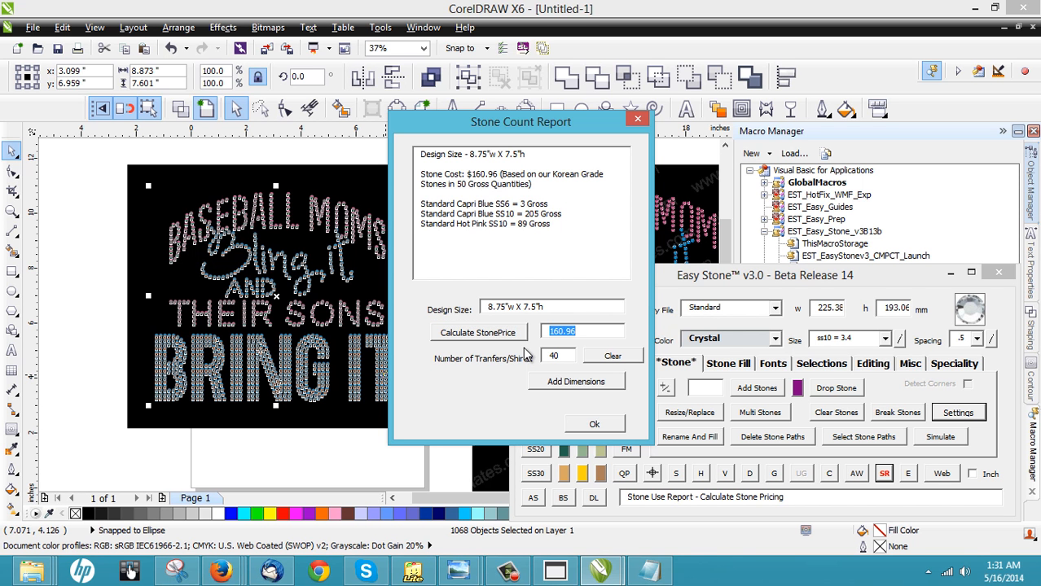
{"action": "left_click", "coordinate": [603, 330]}
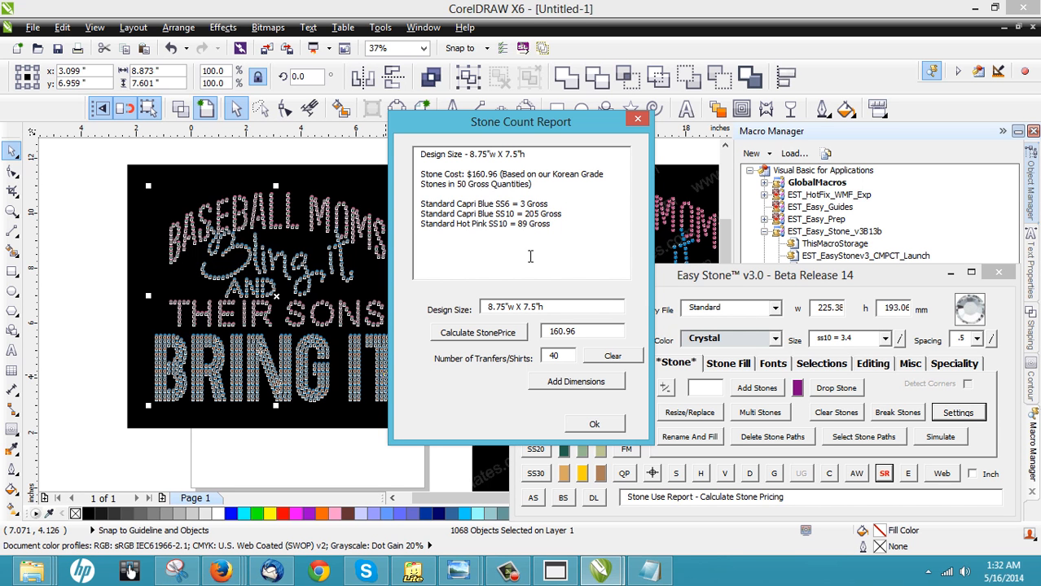
{"action": "left_click_drag", "start_coordinate": [537, 213], "coordinate": [528, 214]}
{"action": "left_click", "coordinate": [557, 211]}
{"action": "left_click", "coordinate": [525, 213]}
{"action": "left_click_drag", "start_coordinate": [525, 204], "coordinate": [520, 204]}
{"action": "left_click", "coordinate": [525, 204]}
Clear the transfer quantity, recalculate the stone price for a single design, and calculate it for 100 transfers.
{"action": "left_click", "coordinate": [615, 359]}
{"action": "left_click", "coordinate": [464, 336]}
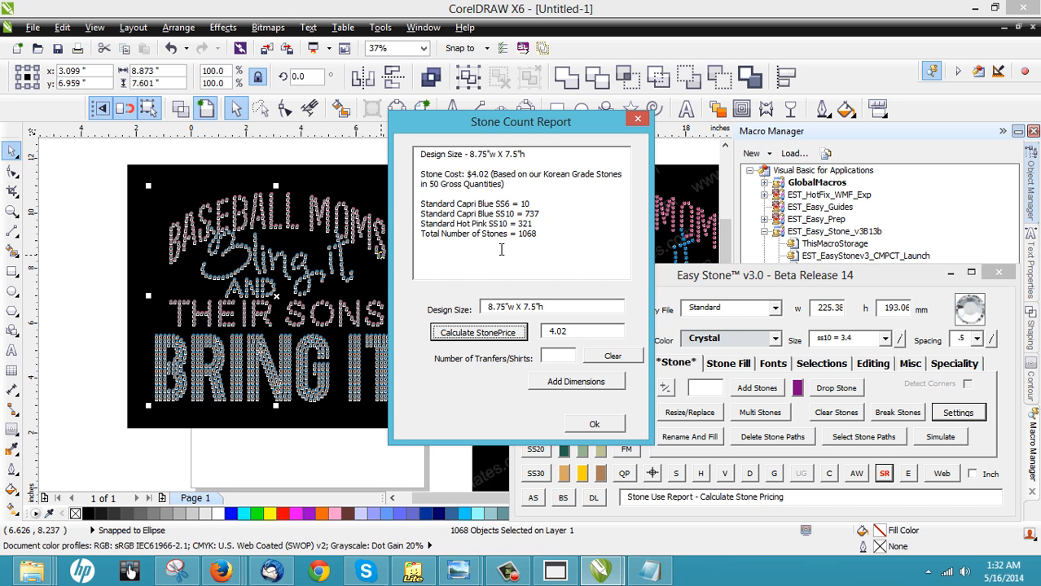
{"action": "left_click", "coordinate": [561, 354]}
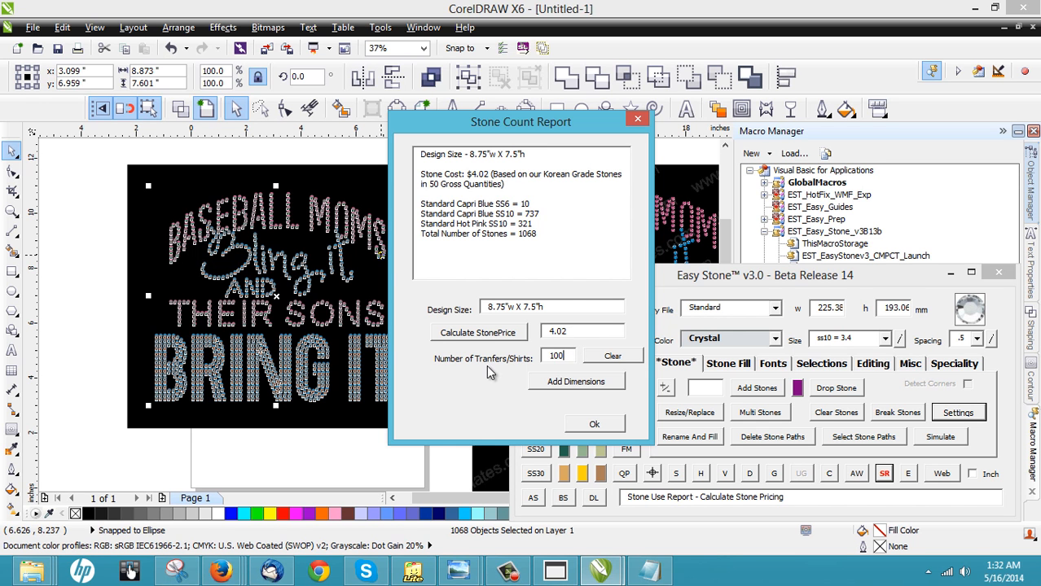
{"action": "left_click", "coordinate": [494, 337]}
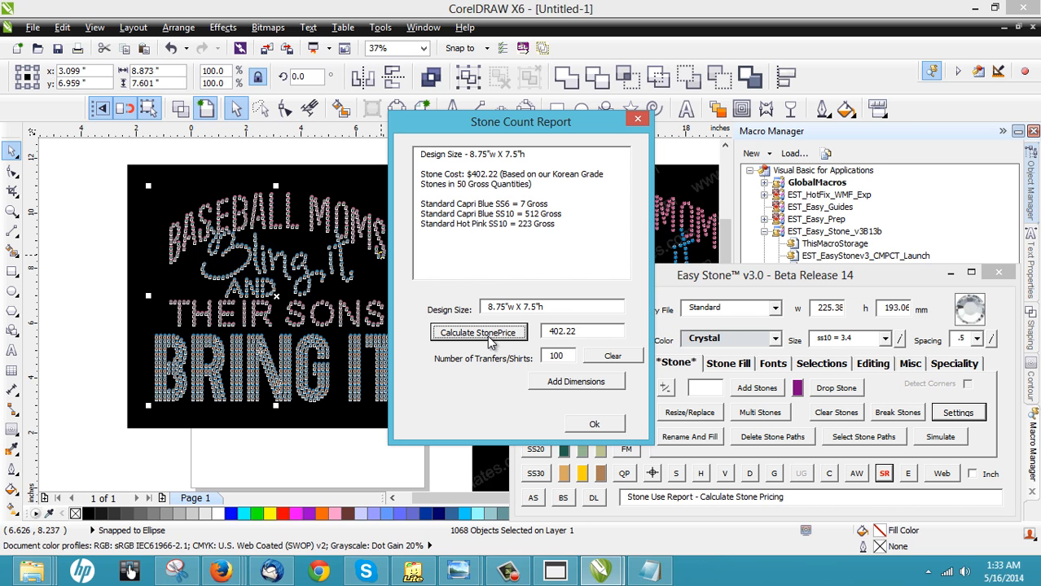
Clear the quantity, set the number of transfers to 40 and recalculate the stone price.
{"action": "left_click", "coordinate": [611, 357]}
{"action": "left_click", "coordinate": [572, 355]}
{"action": "type", "text": "40"}
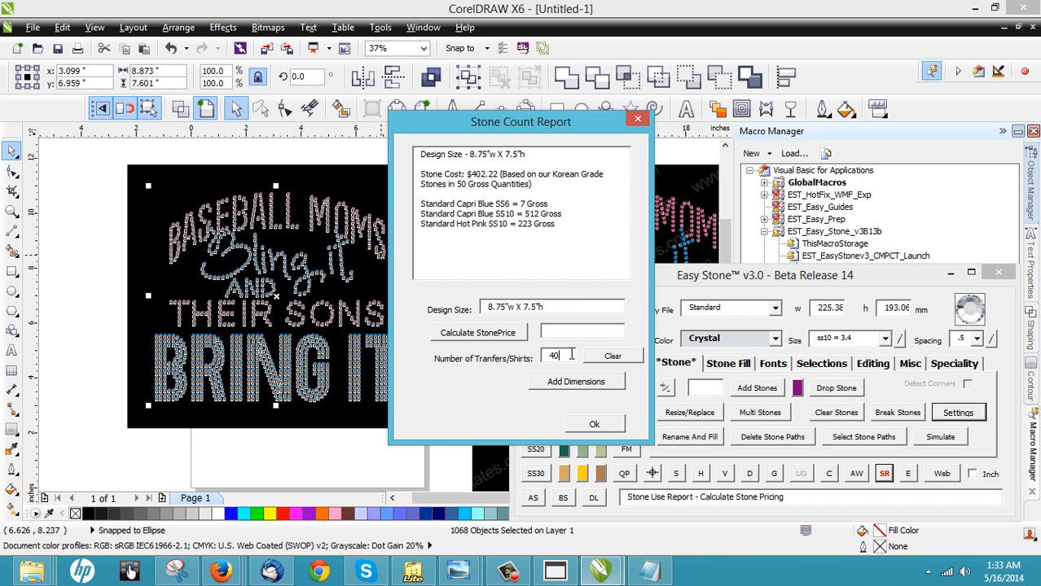
{"action": "left_click", "coordinate": [475, 334]}
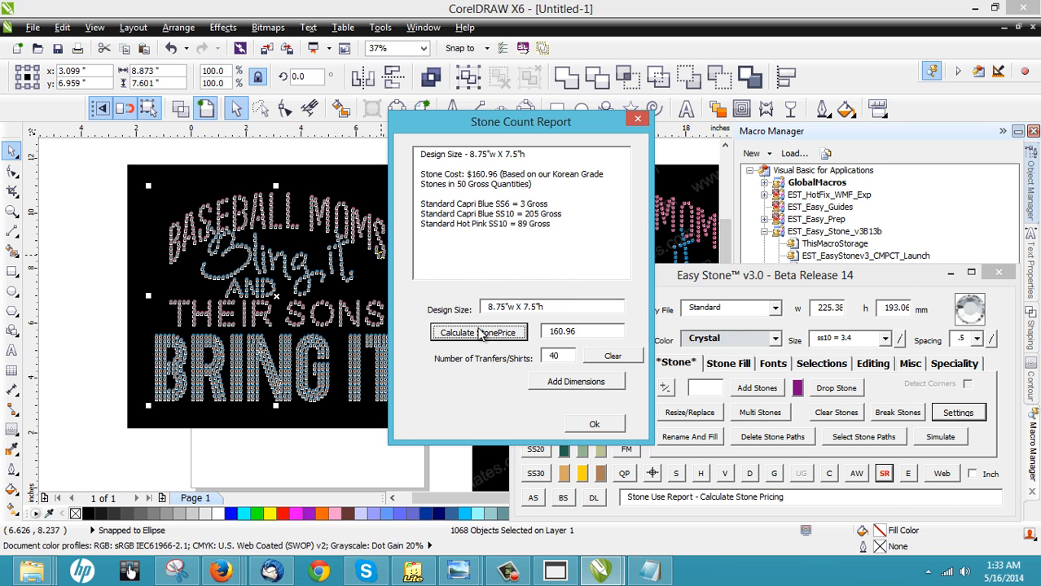
{"action": "left_click", "coordinate": [556, 356]}
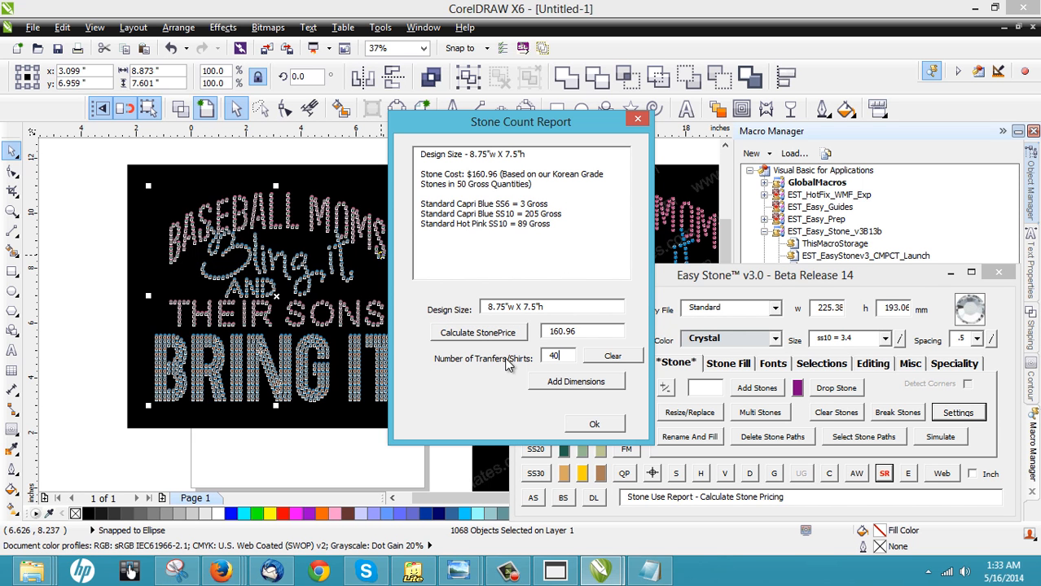
{"action": "left_click_drag", "start_coordinate": [505, 358], "coordinate": [471, 394]}
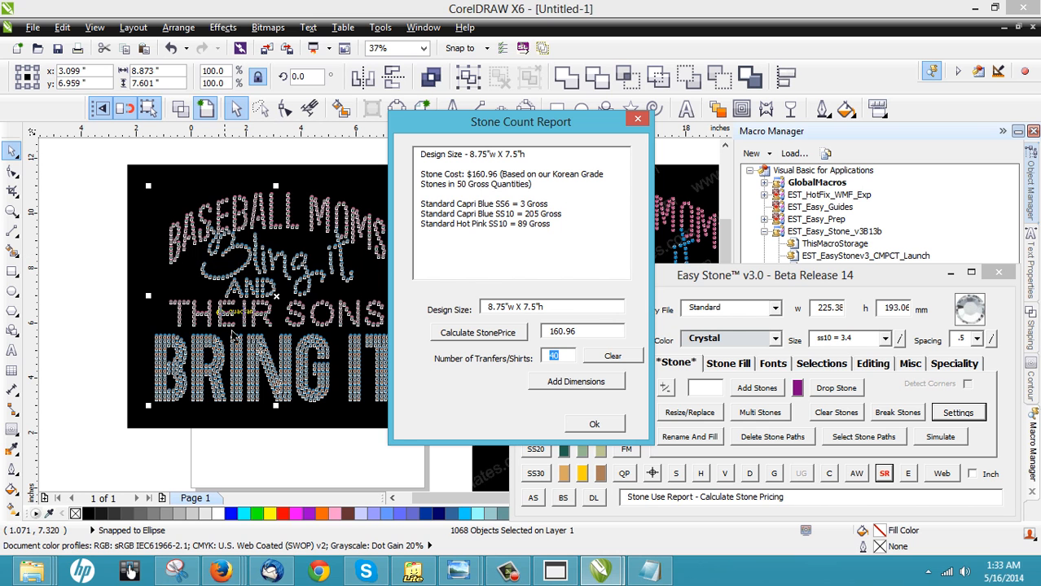